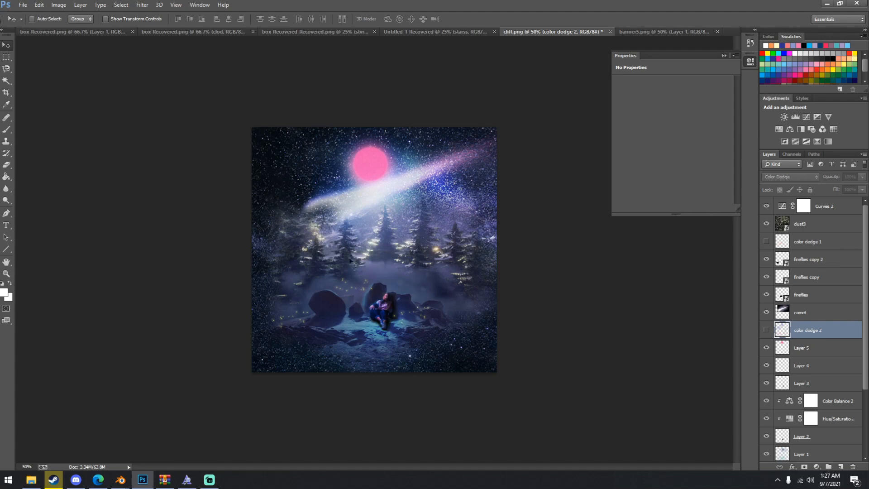
Preview the scene with the color dodge 1 and color dodge 2 layers shown, and hide both layers again
scroll(815, 330, "down", 5)
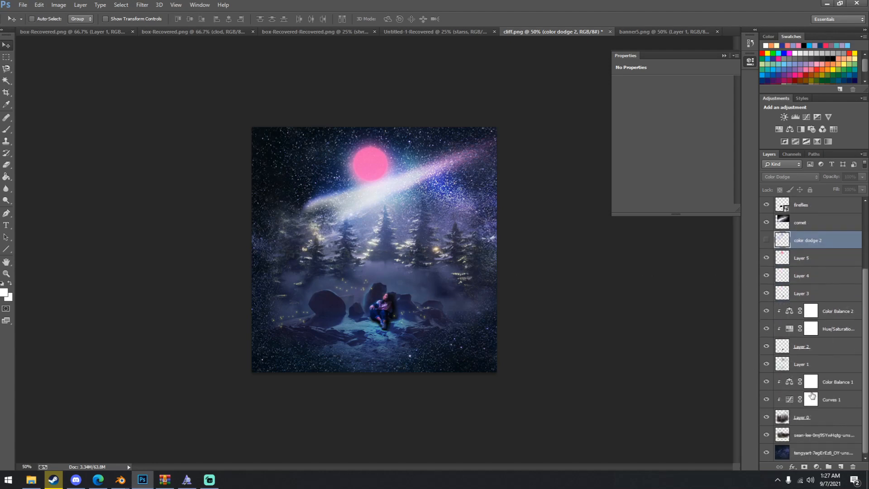
scroll(787, 449, "up", 4)
scroll(835, 370, "down", 3)
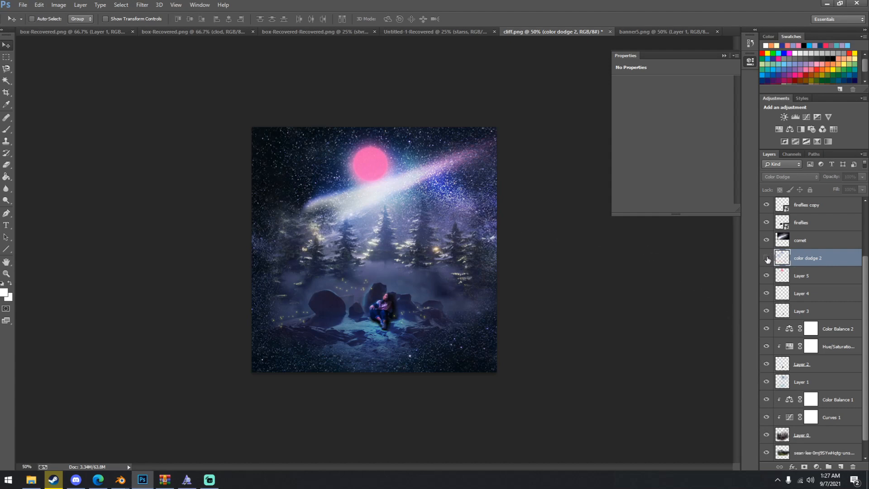
scroll(768, 261, "up", 2)
left_click(766, 311)
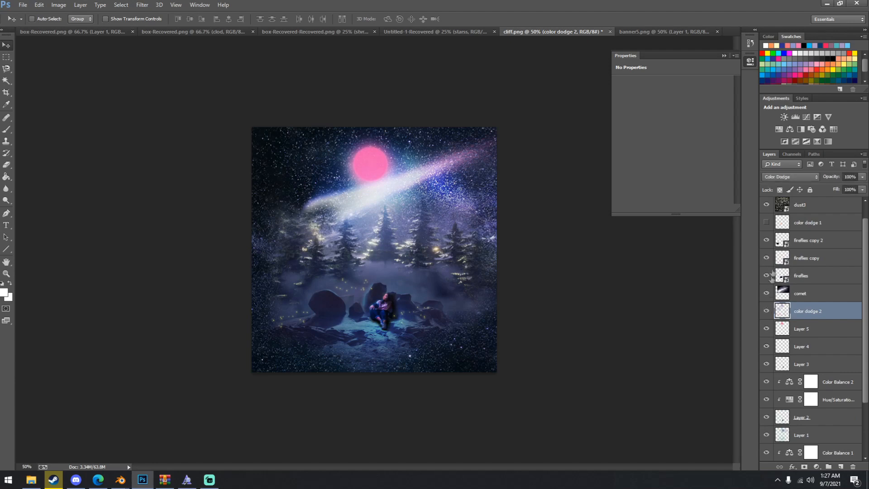
left_click(767, 224)
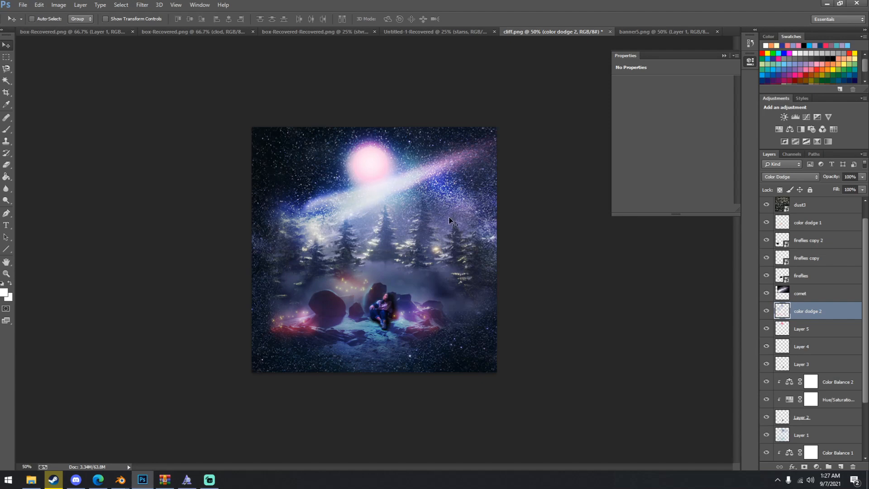
left_click(766, 311)
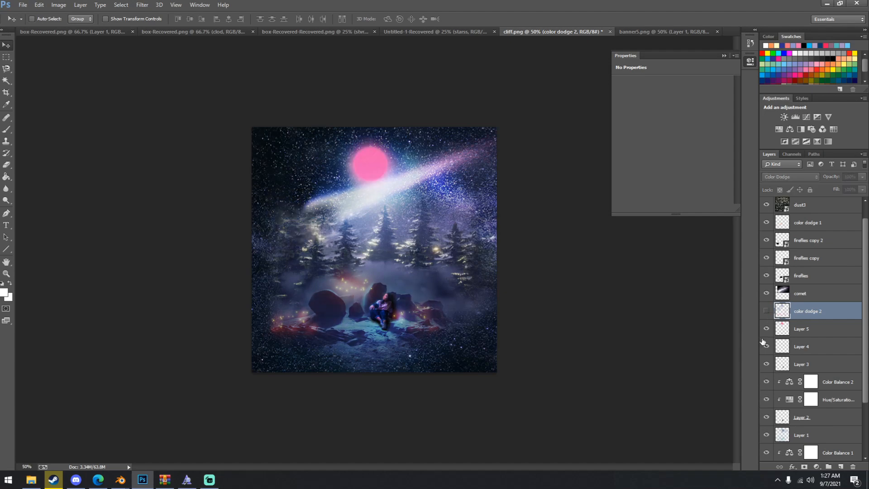
scroll(763, 343, "down", 3)
scroll(763, 344, "up", 3)
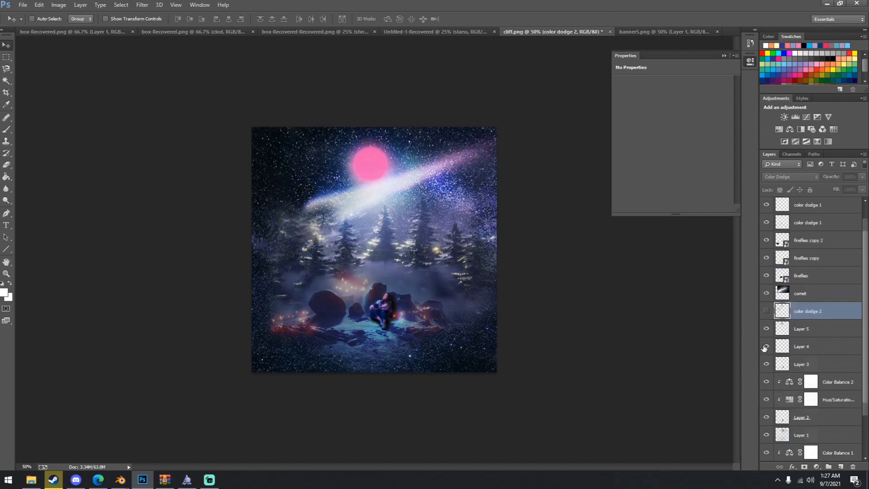
left_click(766, 222)
scroll(787, 251, "up", 1)
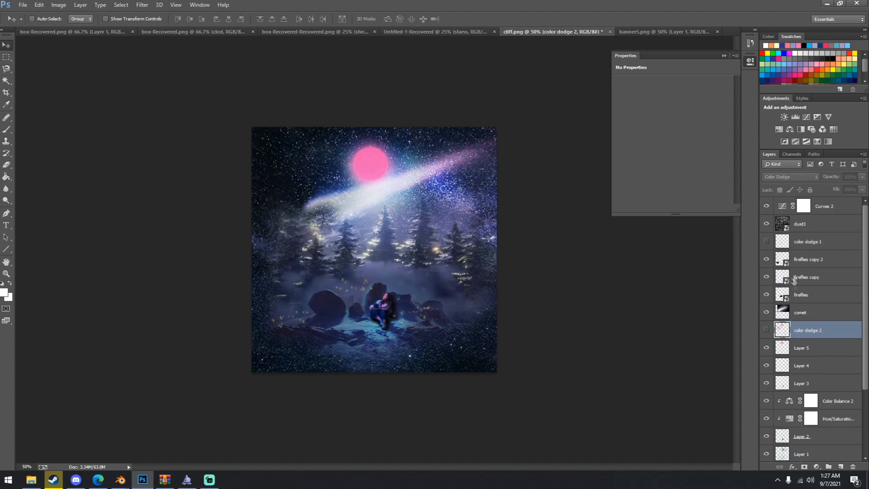
Add a layer named colordodgetut directly above the dust3 layer and set its blend mode to Color Dodge
left_click(840, 467)
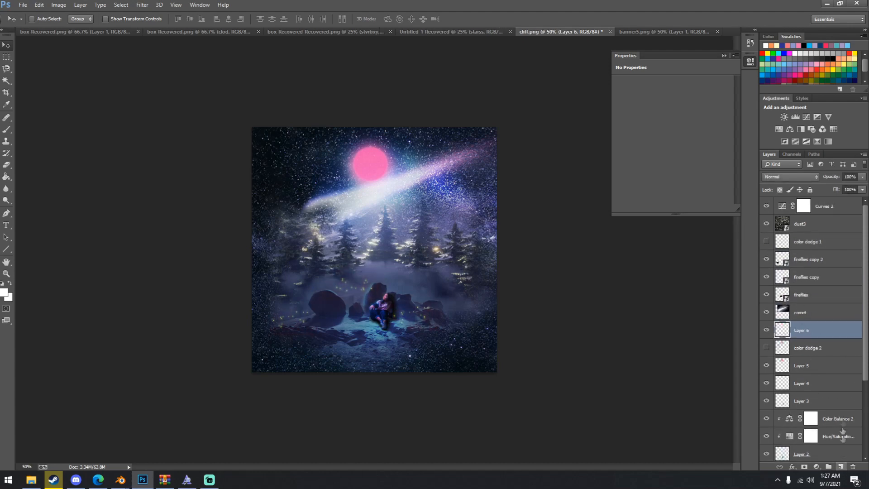
left_click_drag(805, 330, 806, 219)
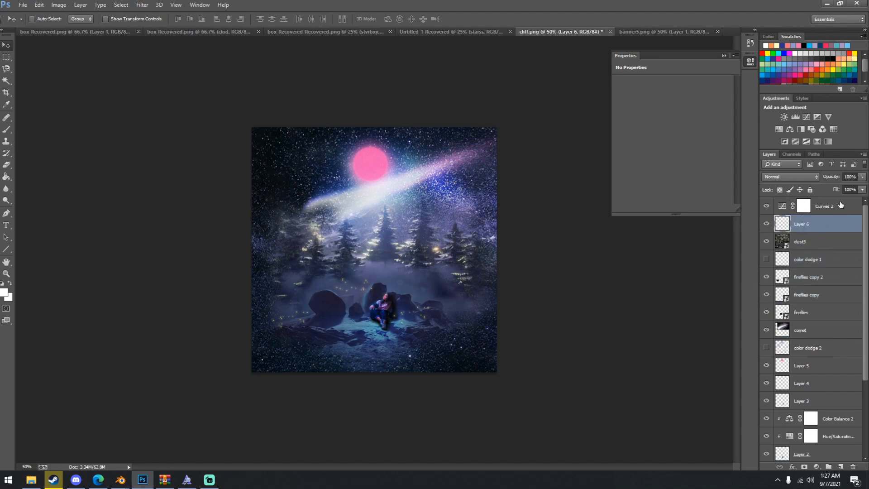
double_click(801, 224)
type("colordodgetut")
key("Return")
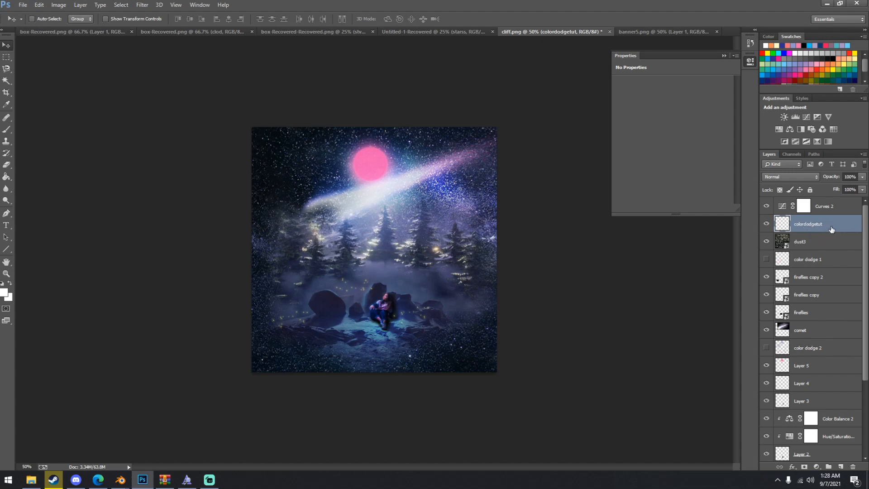
left_click(775, 178)
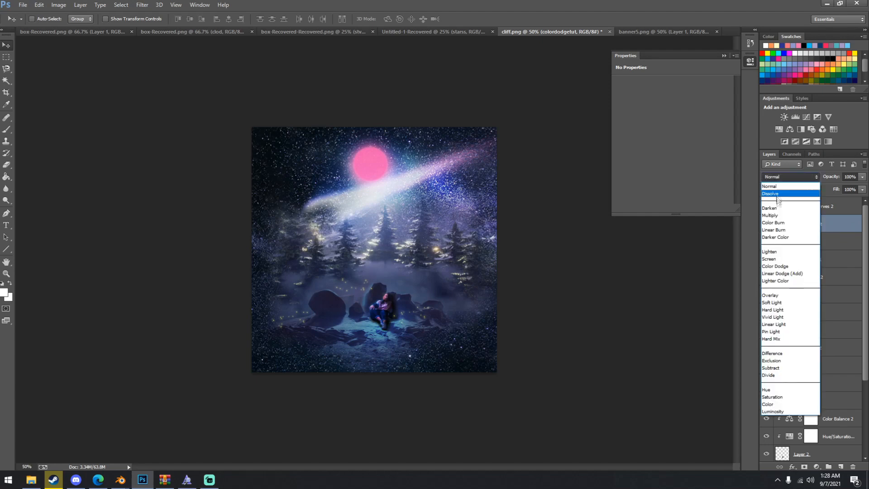
left_click(777, 267)
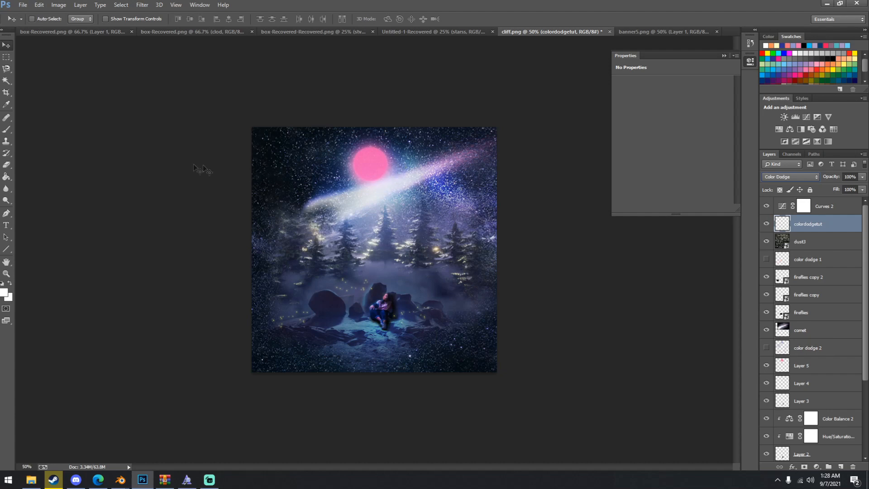
Switch to the Brush tool, try larger and smaller brush sizes, and review its size, hardness and flow settings
left_click(7, 132)
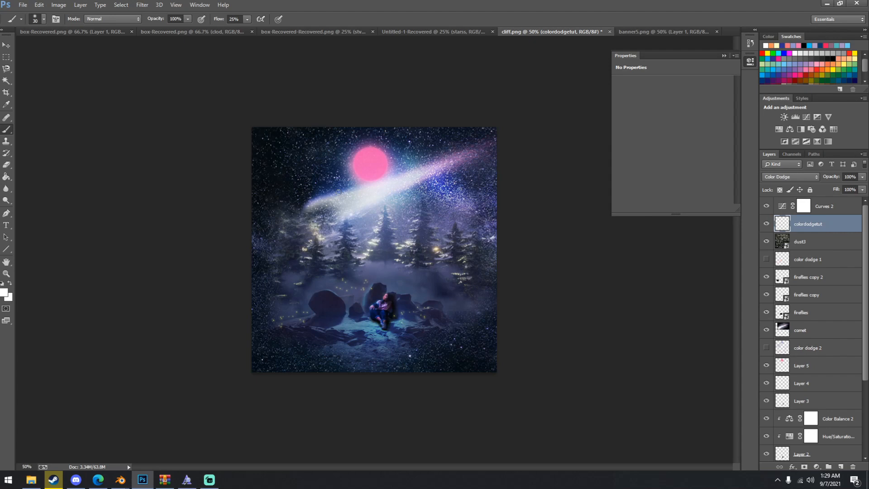
key("bracketright")
key("bracketright")
key("bracketright")
key("bracketright")
key("bracketright")
key("bracketright")
key("bracketright")
key("bracketright")
key("bracketright")
key("bracketright")
key("bracketright")
key("bracketright")
key("bracketright")
key("bracketright")
key("bracketright")
key("bracketright")
key("bracketright")
key("bracketleft")
key("bracketleft")
key("bracketleft")
key("bracketleft")
key("bracketleft")
key("bracketleft")
key("bracketleft")
key("bracketleft")
key("bracketleft")
key("bracketleft")
key("bracketleft")
key("bracketleft")
key("bracketright")
key("bracketright")
key("bracketright")
key("bracketright")
key("bracketright")
key("bracketright")
key("bracketright")
key("bracketright")
key("bracketright")
key("bracketright")
key("bracketright")
key("bracketleft")
key("bracketleft")
key("bracketleft")
key("bracketleft")
key("bracketleft")
key("bracketleft")
key("bracketleft")
key("bracketleft")
key("bracketleft")
key("bracketleft")
key("bracketleft")
key("bracketleft")
key("bracketleft")
key("bracketleft")
key("bracketleft")
left_click(44, 19)
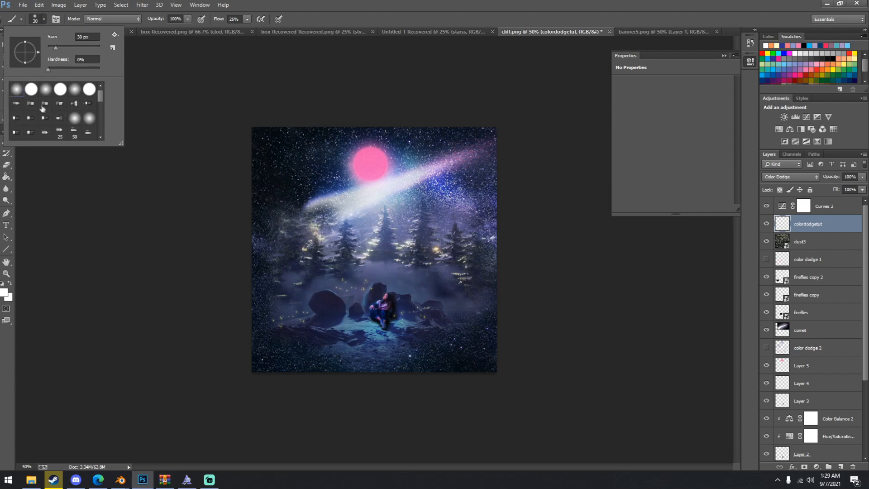
left_click(247, 19)
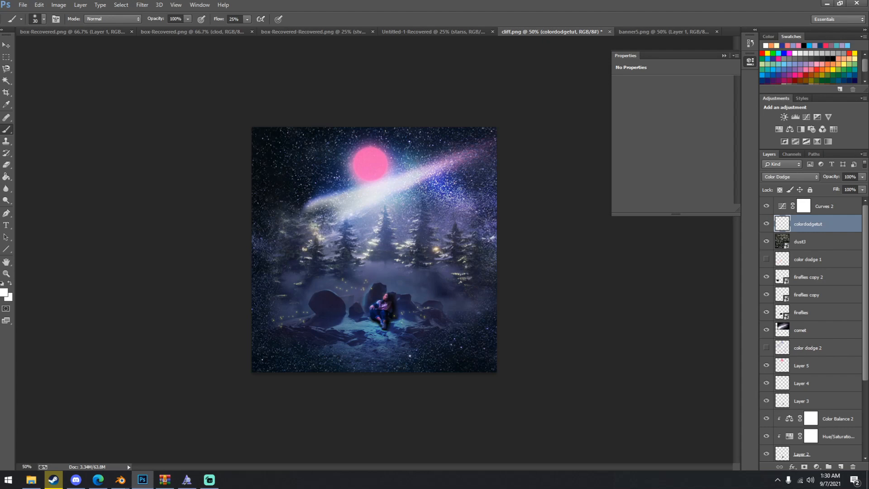
Sample the blue of the sky beside the moon and dab a glow over the moon with a 500 px brush
key("i")
left_click_drag(410, 158, 410, 153)
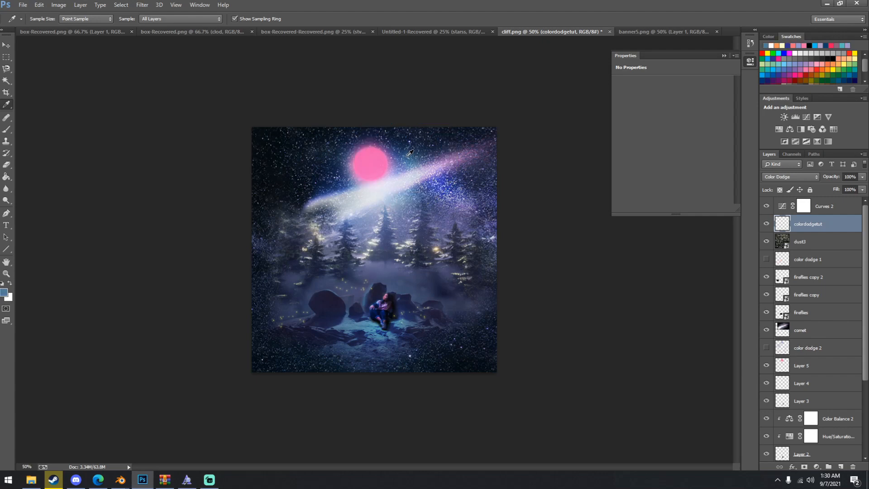
key("b")
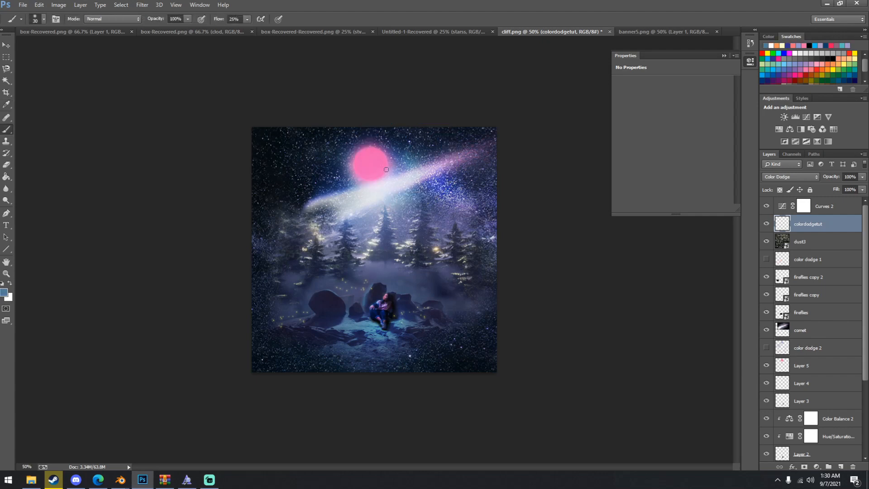
key("bracketright")
key("bracketright")
key("bracketright")
key("bracketright")
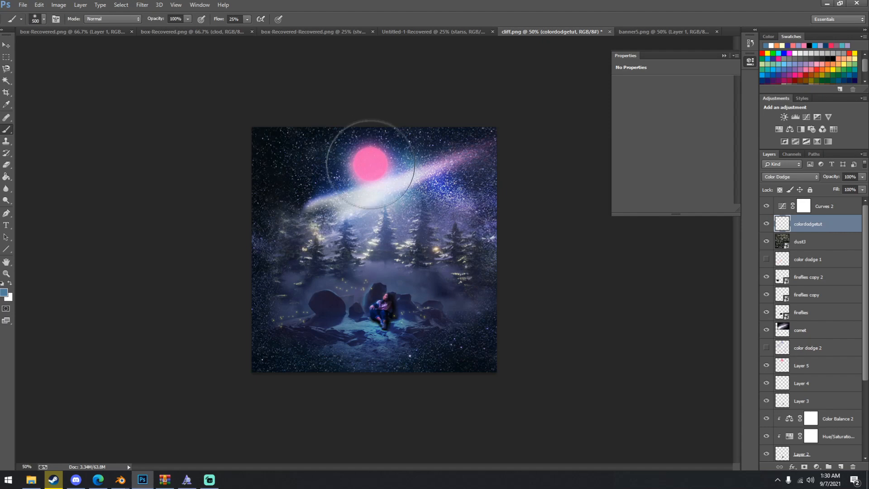
left_click_drag(368, 159, 368, 158)
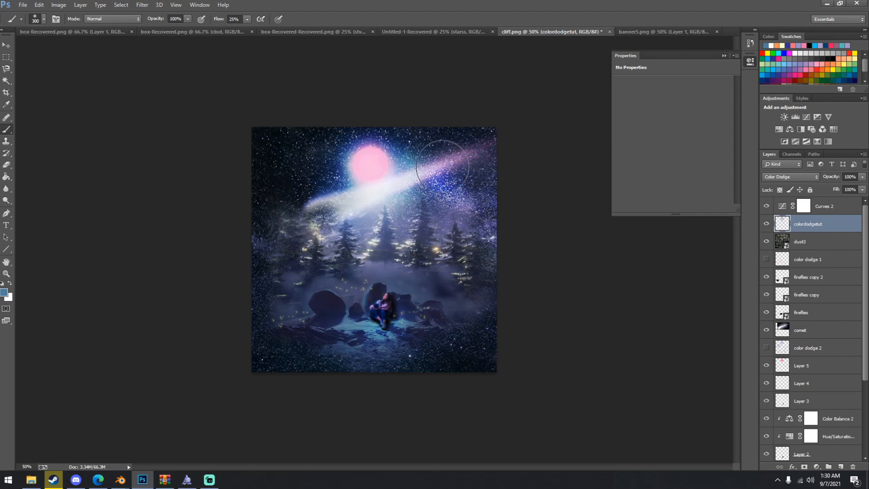
Paint blue glow with a 300 px brush along the comet's far end, across the left sky and over the treetops beneath the comet
key("bracketleft")
mouse_move(429, 170)
left_mouse_down()
mouse_move(453, 152)
mouse_move(473, 156)
left_mouse_up()
mouse_move(288, 155)
left_mouse_down()
mouse_move(318, 142)
mouse_move(280, 140)
left_mouse_up()
left_click_drag(316, 173, 296, 174)
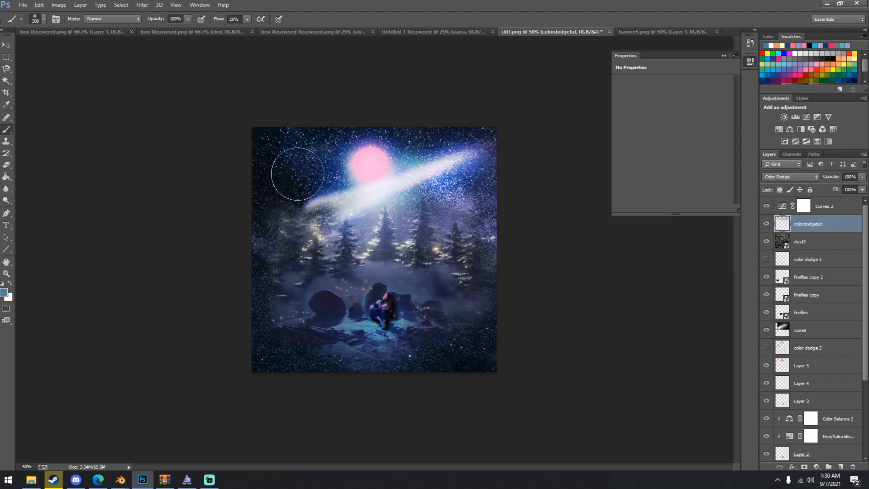
mouse_move(334, 223)
left_mouse_down()
mouse_move(297, 239)
mouse_move(358, 220)
mouse_move(366, 228)
left_mouse_up()
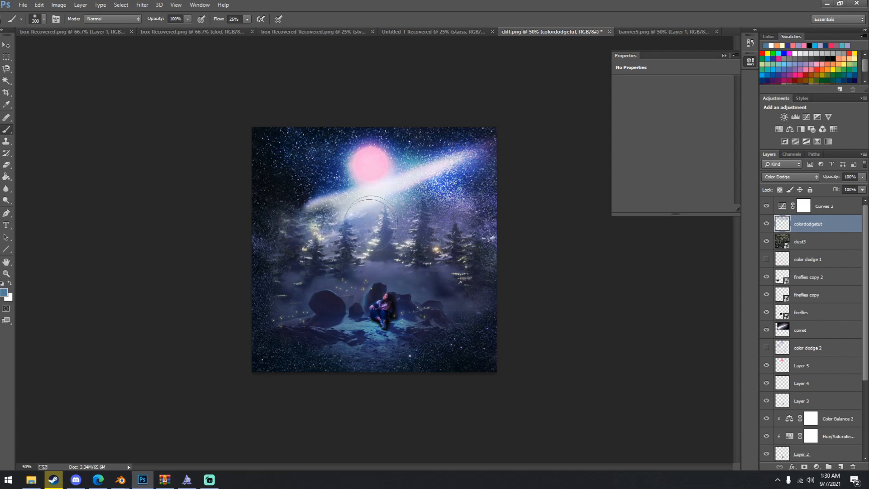
Sample the moon's light pink and paint glows over the left sky, the sky above the comet and the haze above the right-hand trees
key("i")
left_click(379, 166)
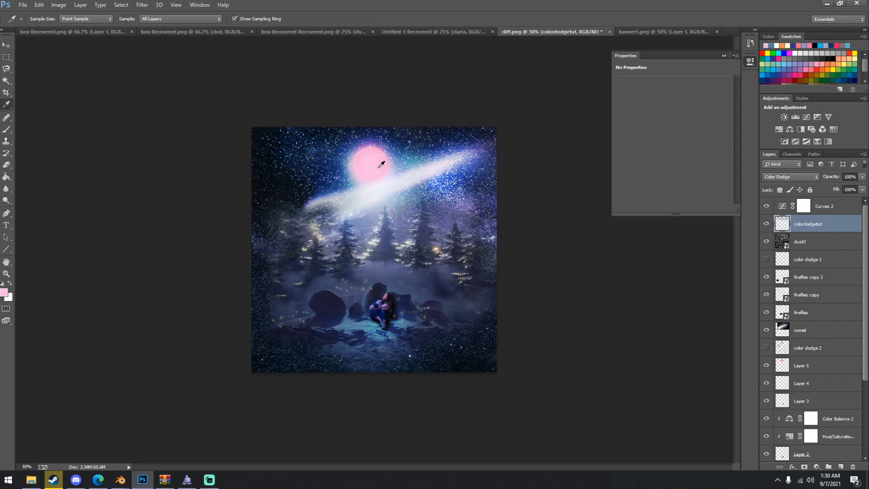
key("b")
mouse_move(310, 231)
left_mouse_down()
mouse_move(283, 221)
mouse_move(407, 238)
mouse_move(327, 227)
mouse_move(272, 191)
mouse_move(308, 183)
mouse_move(268, 136)
left_mouse_up()
left_click(439, 150)
left_click(436, 135)
left_click(460, 209)
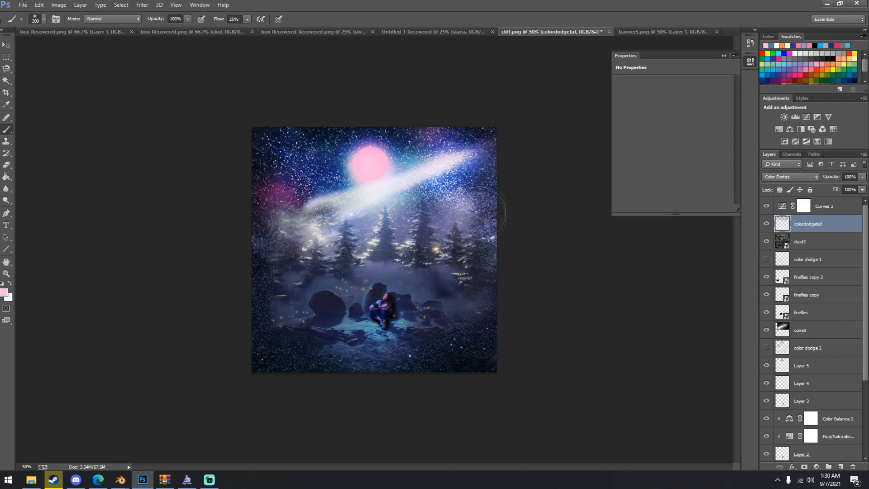
Dab light pink onto the comet beneath the moon and erase over that area with a 250 px Eraser
left_click(378, 191)
key("e")
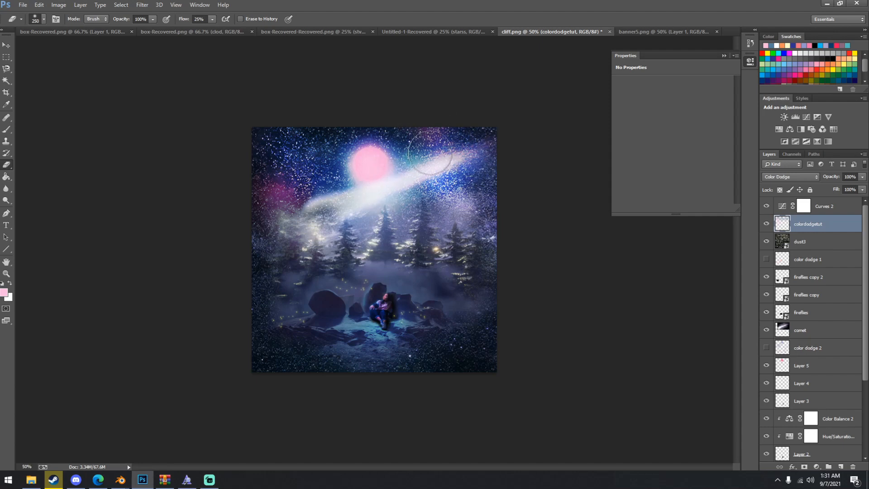
mouse_move(372, 193)
left_mouse_down()
mouse_move(369, 203)
mouse_move(376, 187)
left_mouse_up()
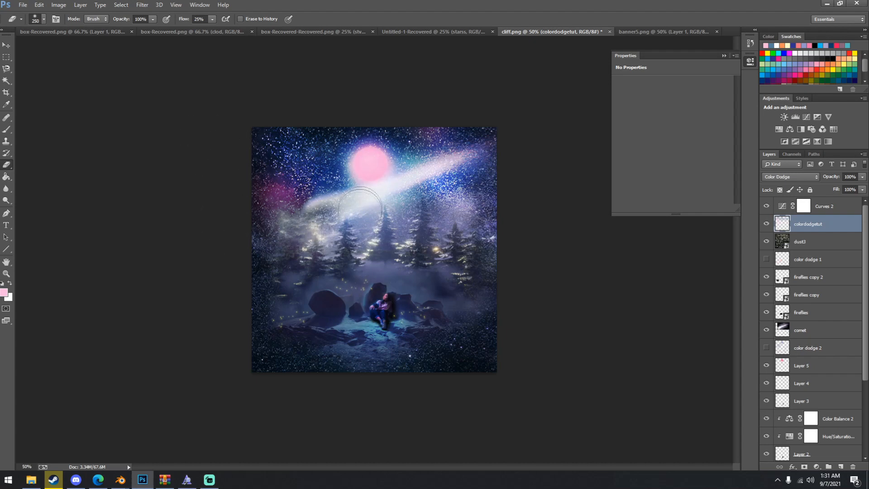
Sample the deep blue of the sky near the moon and paint it over the ground in front of the seated figure with a 300 px brush
key("i")
left_click_drag(318, 156, 332, 178)
key("b")
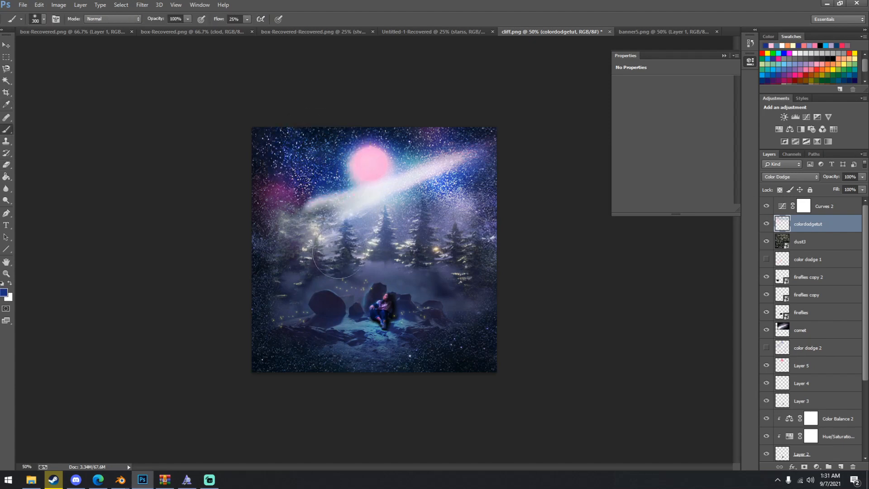
mouse_move(357, 331)
left_mouse_down()
mouse_move(368, 322)
mouse_move(345, 344)
mouse_move(360, 355)
mouse_move(389, 353)
left_mouse_up()
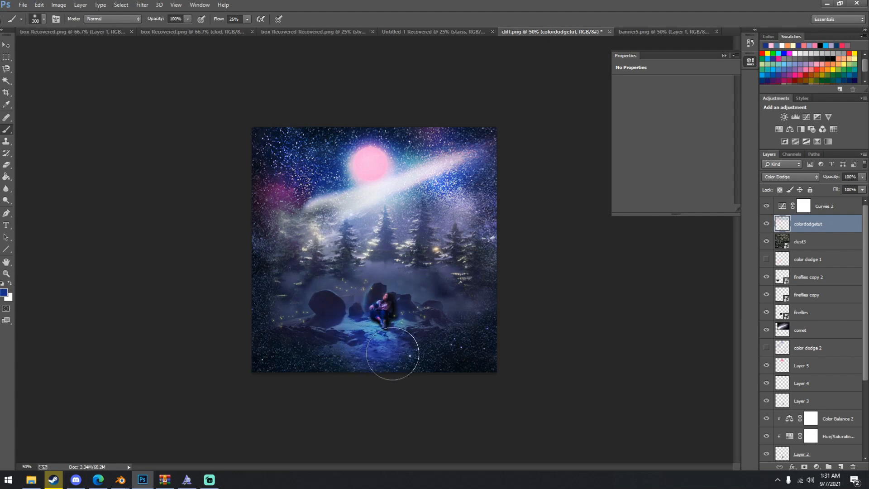
Sample the moon's light pink and paint glows at the base of the rocks on both sides of the figure with a 90 px brush
key("i")
left_click(370, 154)
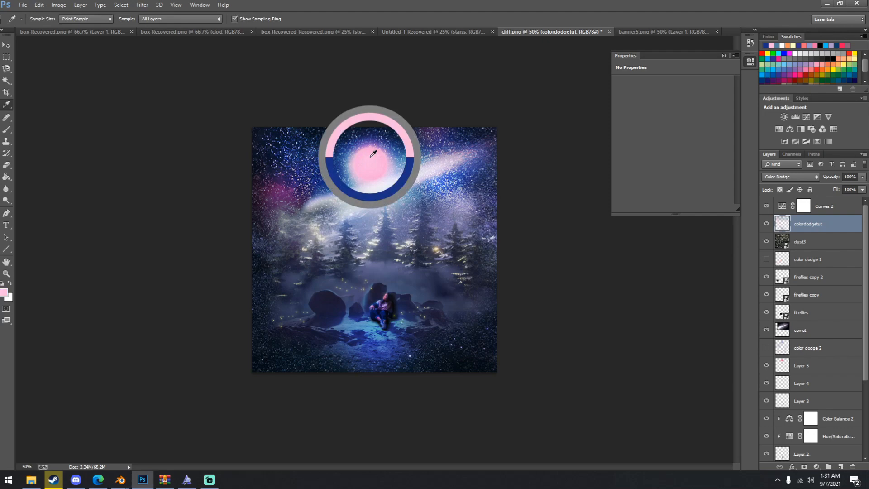
key("b")
key("bracketleft")
key("bracketleft")
key("bracketleft")
key("bracketleft")
key("bracketleft")
key("bracketleft")
key("bracketleft")
mouse_move(413, 326)
left_mouse_down()
mouse_move(400, 336)
mouse_move(438, 323)
left_mouse_up()
mouse_move(320, 319)
left_mouse_down()
mouse_move(348, 316)
mouse_move(365, 329)
mouse_move(357, 326)
left_mouse_up()
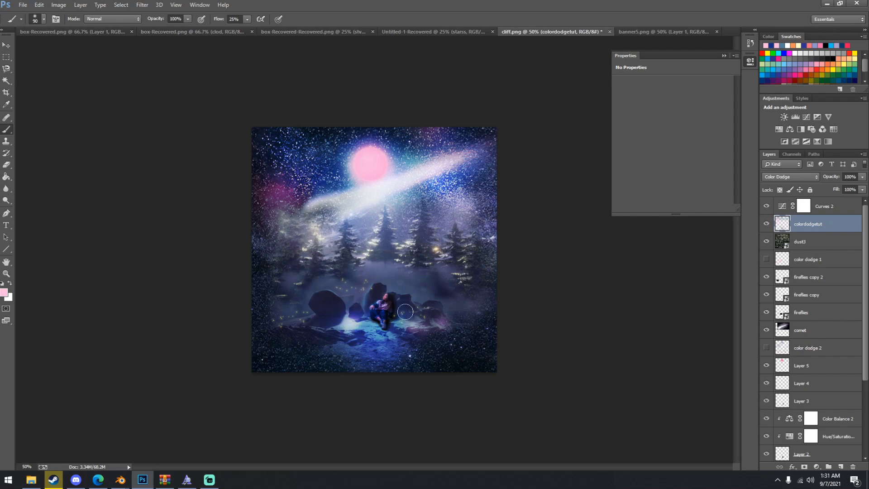
Choose the orange swatch and dab glows over the three firefly clusters around the rocks with a 125 px brush
left_click(820, 67)
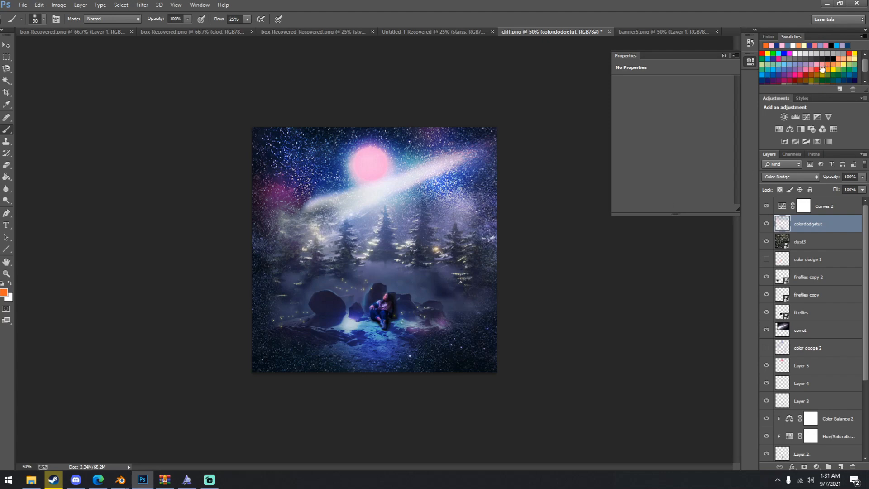
key("bracketright")
left_click(424, 312)
left_click(424, 312)
left_click(404, 316)
left_click(404, 315)
left_click(409, 313)
left_click(368, 283)
mouse_move(368, 283)
left_mouse_down()
mouse_move(347, 289)
mouse_move(344, 282)
left_mouse_up()
left_click(344, 283)
left_click(344, 282)
left_click(304, 317)
left_click_drag(305, 317, 270, 321)
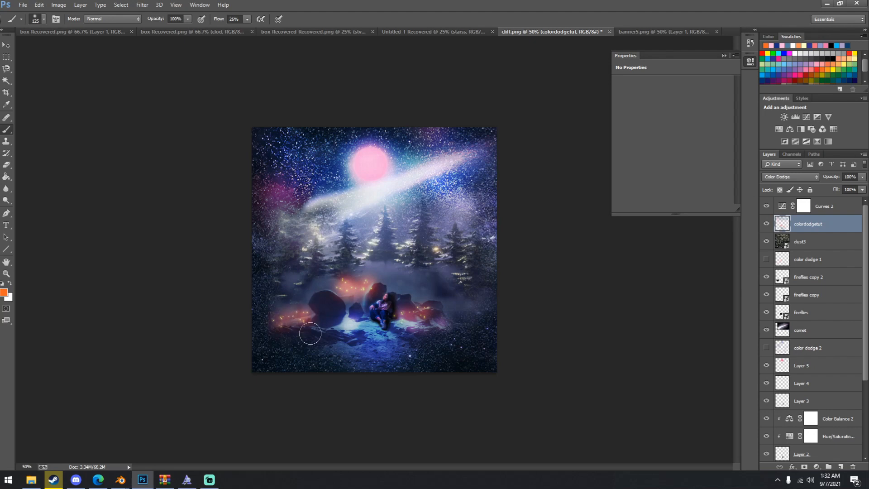
Paint orange light along the ground edge below the left fireflies and on the rock beside the figure, reducing the brush to 25 px
key("bracketleft")
key("bracketleft")
key("bracketleft")
key("bracketleft")
key("ctrl+plus")
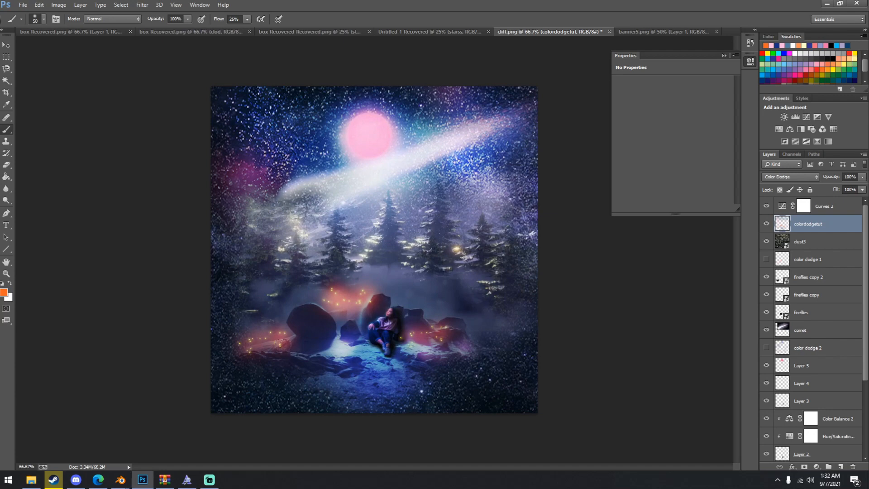
mouse_move(291, 354)
left_mouse_down()
mouse_move(312, 358)
mouse_move(262, 354)
left_mouse_up()
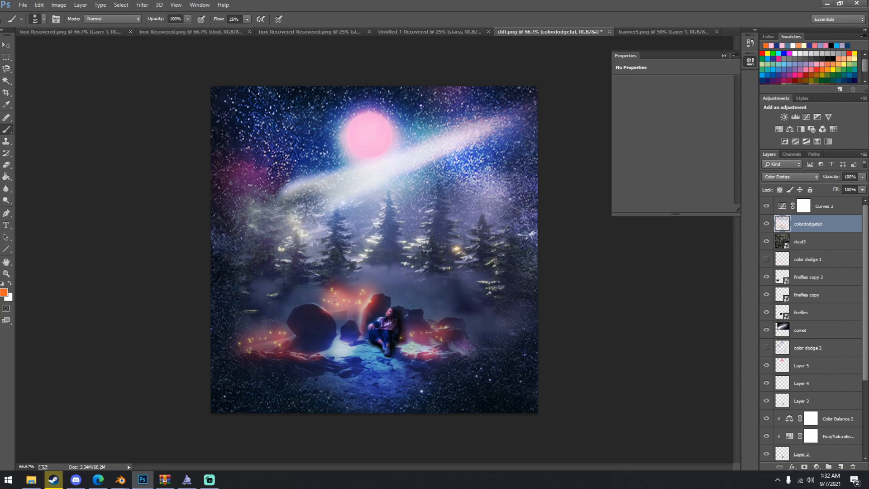
key("ctrl+minus")
key("ctrl+minus")
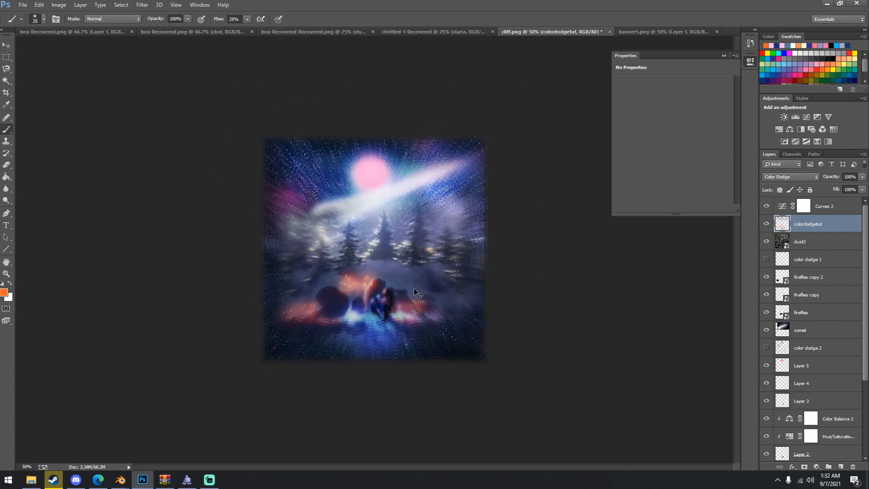
key("ctrl+plus")
key("ctrl+plus")
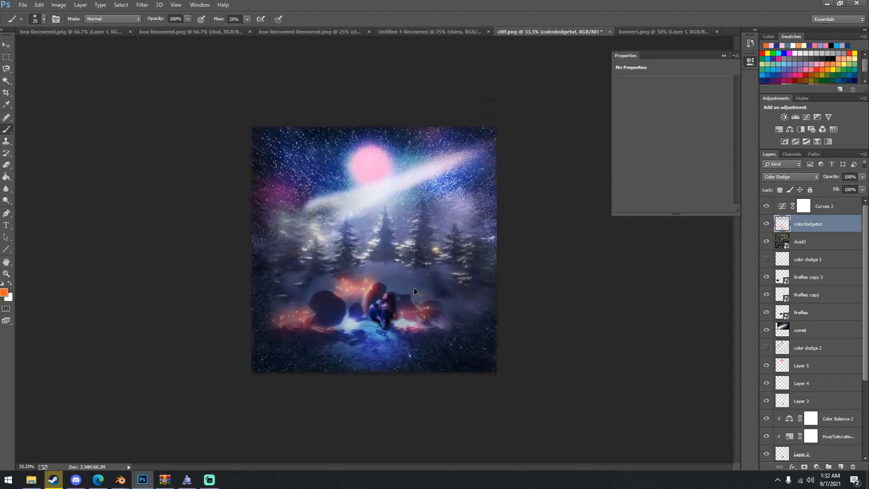
Sample the moon's light pink and the teal blue of the sky beside it, brightening the moon's glow with a 400 px brush
key("i")
left_click(357, 129)
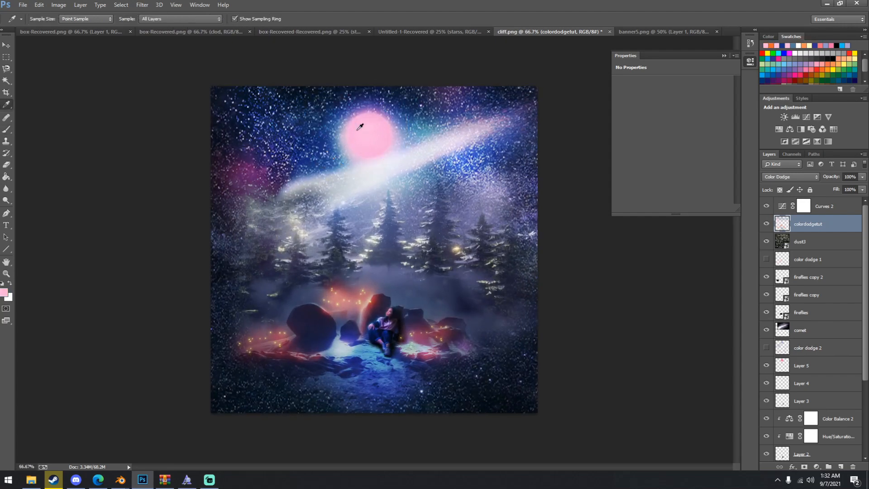
key("b")
key("bracketright")
key("bracketright")
key("bracketright")
key("bracketright")
key("bracketright")
key("bracketright")
key("bracketright")
key("bracketright")
key("bracketright")
key("bracketright")
key("bracketright")
key("bracketright")
key("bracketright")
key("bracketright")
key("bracketright")
key("bracketright")
key("bracketright")
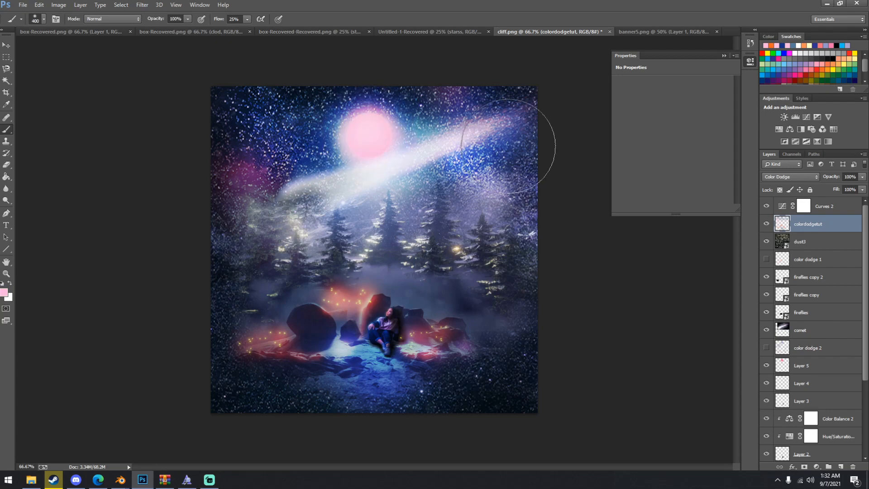
left_click(426, 128, "alt")
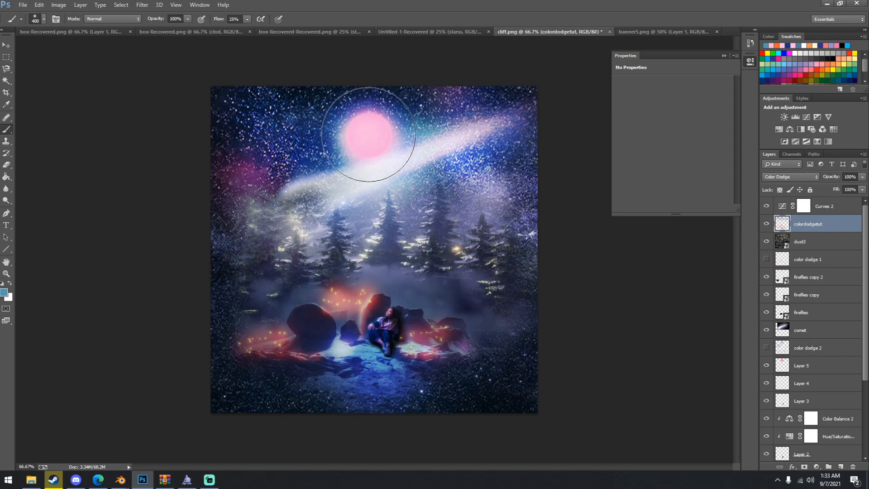
View the whole image at 50% and switch the colordodgetut layer off and on to compare the scene without and with the glows
key("ctrl+minus")
key("ctrl+minus")
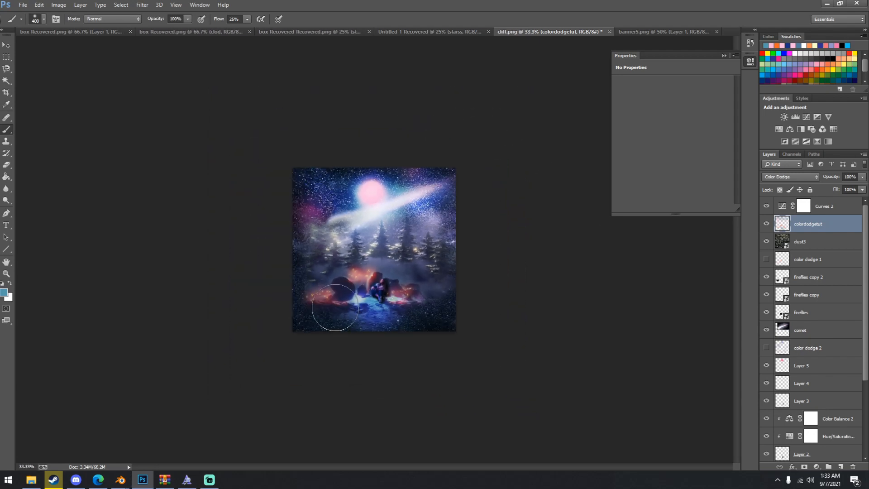
key("ctrl+plus")
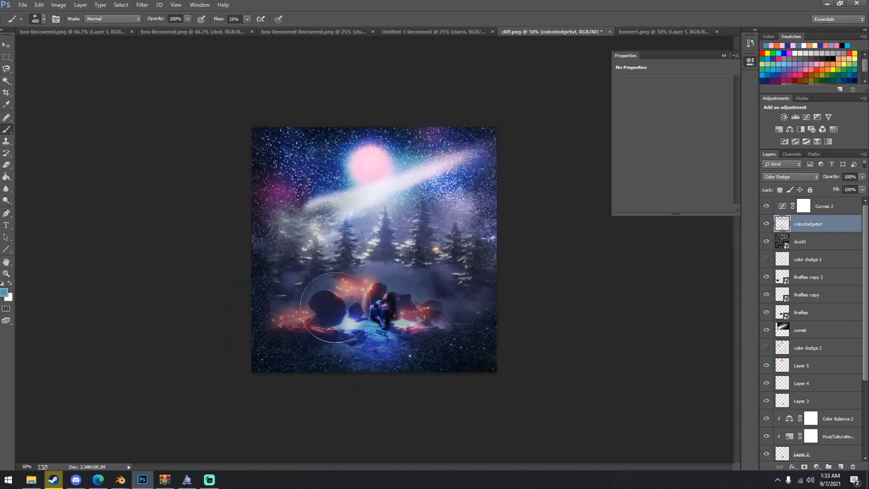
left_click(766, 223)
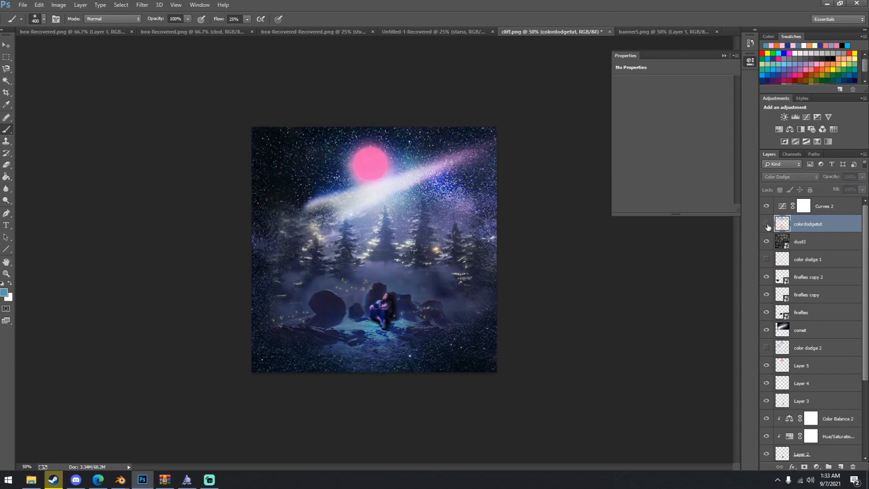
left_click(766, 224)
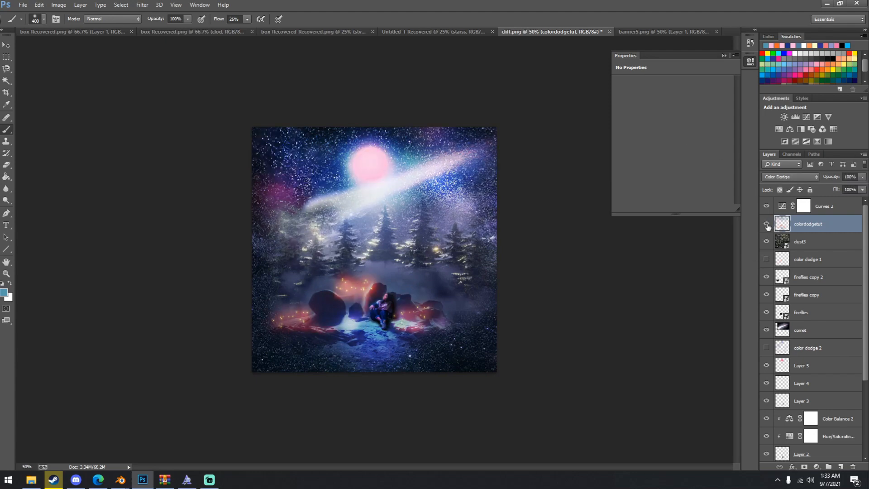